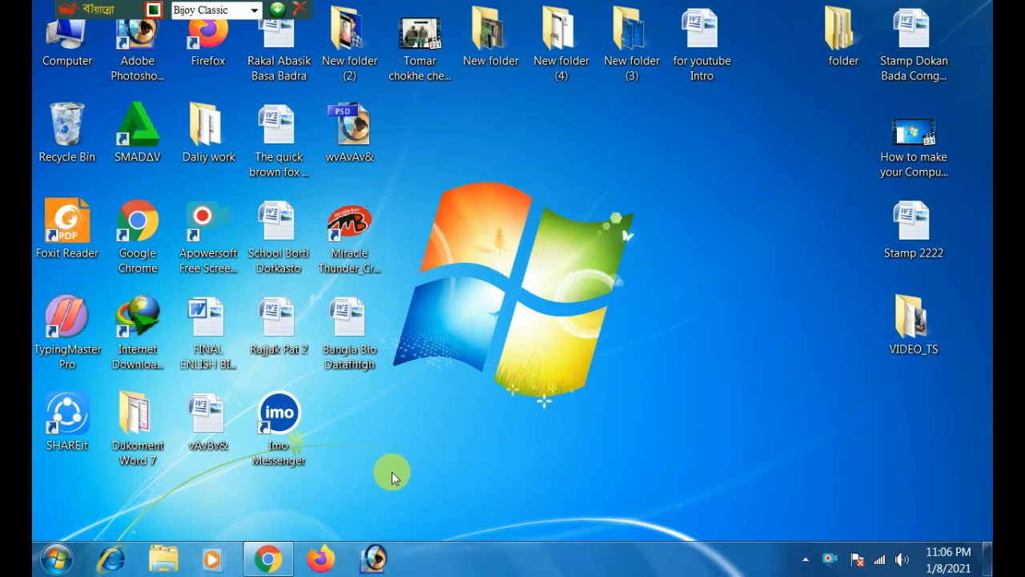
Search the computer for "power" and open Power Options from the results.
{"action": "left_click", "coordinate": [56, 558]}
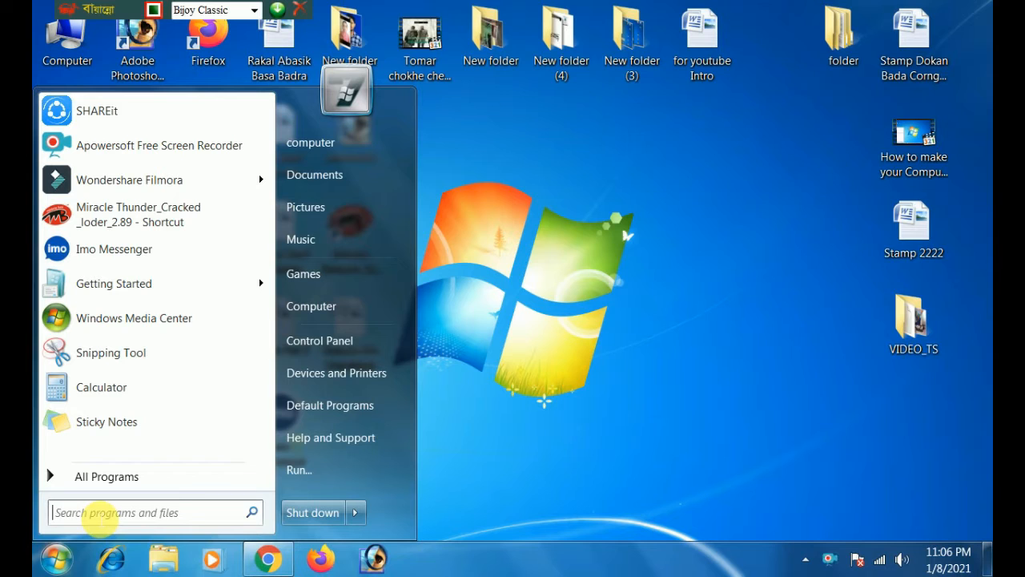
{"action": "left_click", "coordinate": [98, 516]}
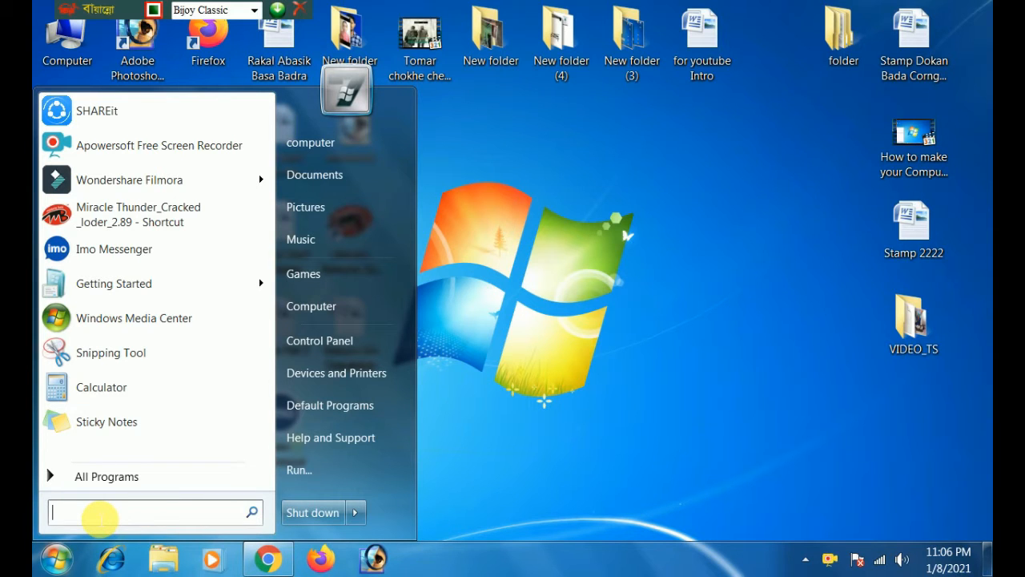
{"action": "type", "text": "o"}
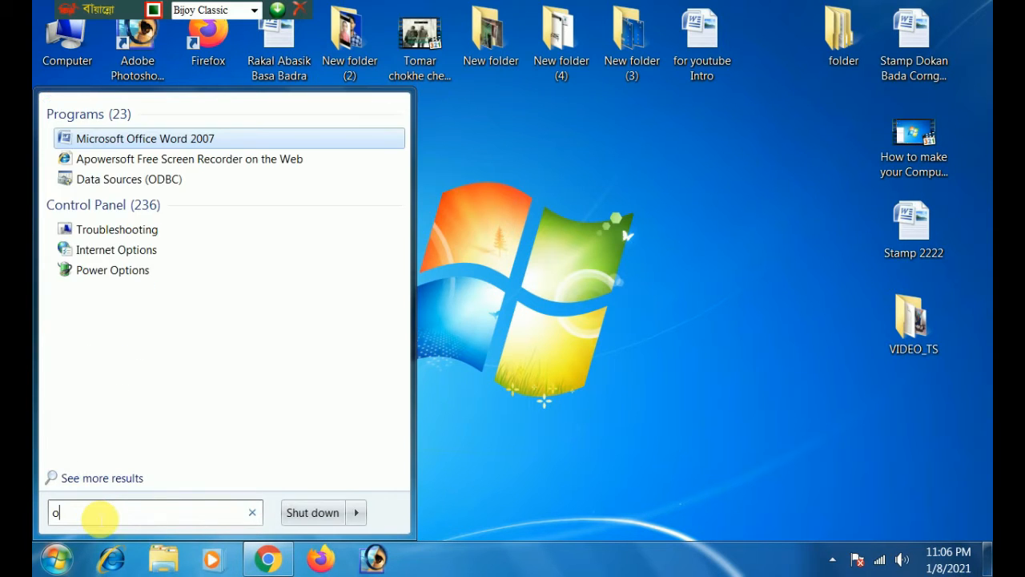
{"action": "key", "text": "BackSpace"}
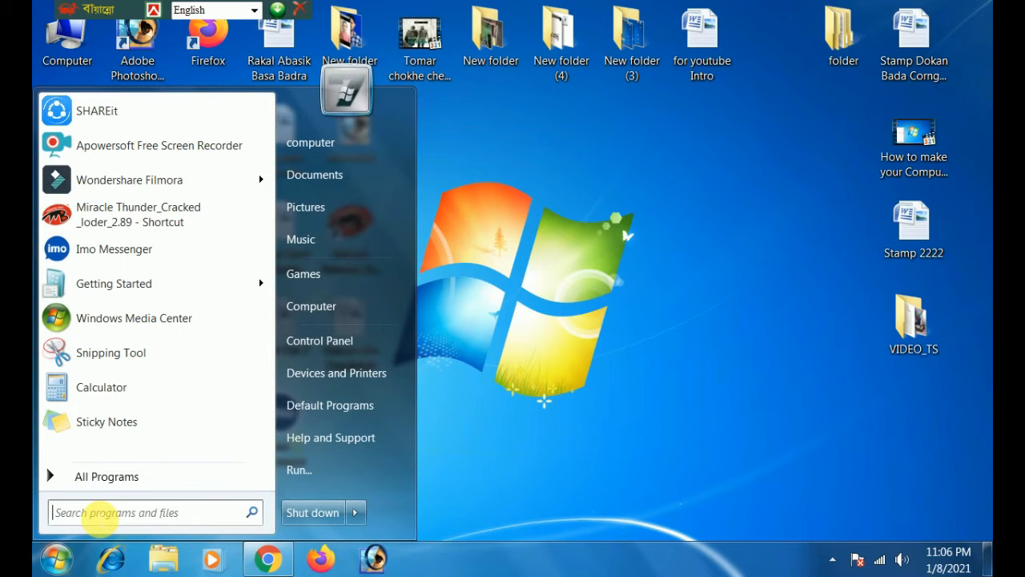
{"action": "type", "text": "power"}
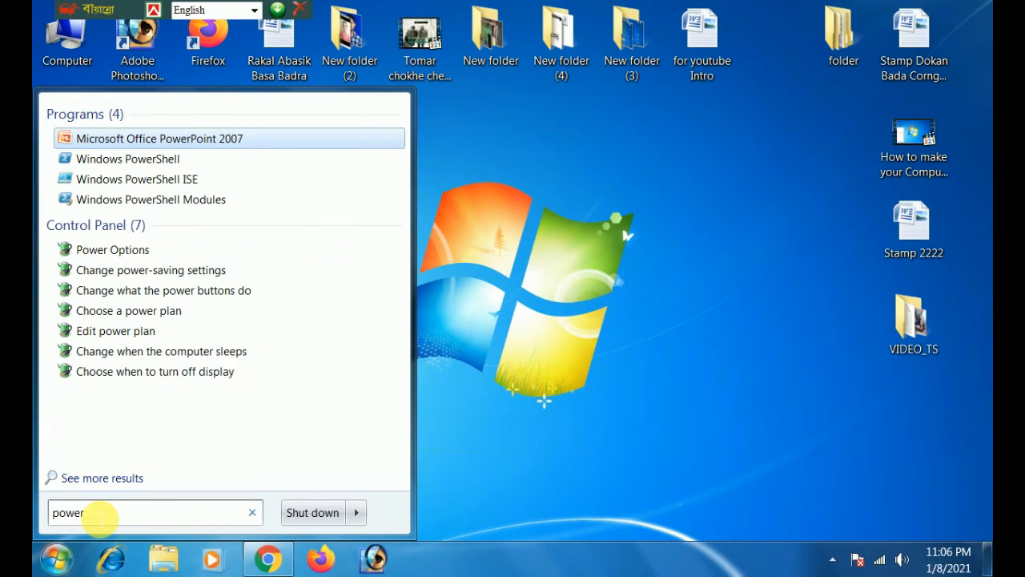
{"action": "left_click", "coordinate": [112, 250]}
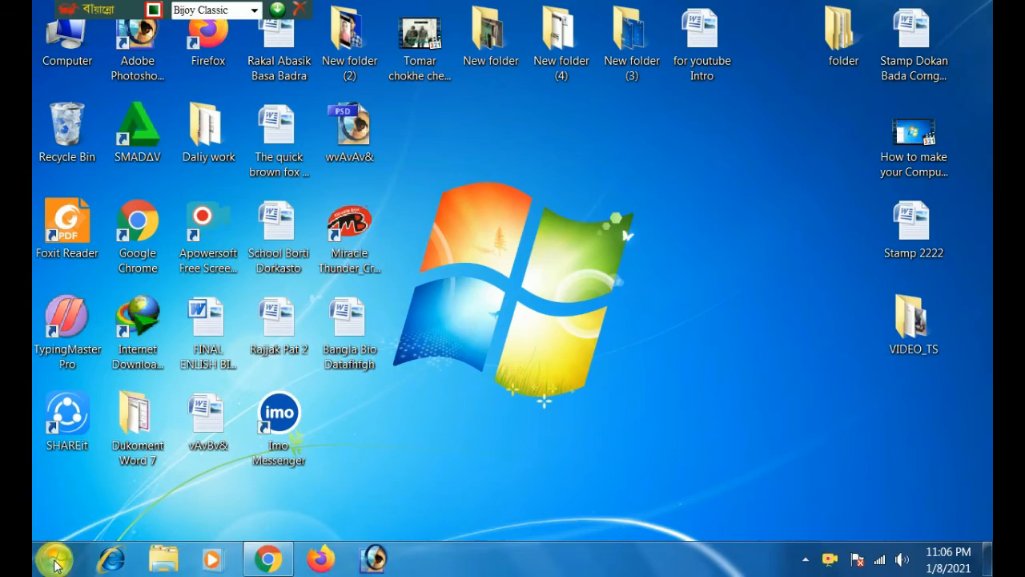
Open Power Options through a search for "power", activate the High performance plan and close the window.
{"action": "left_click", "coordinate": [58, 561]}
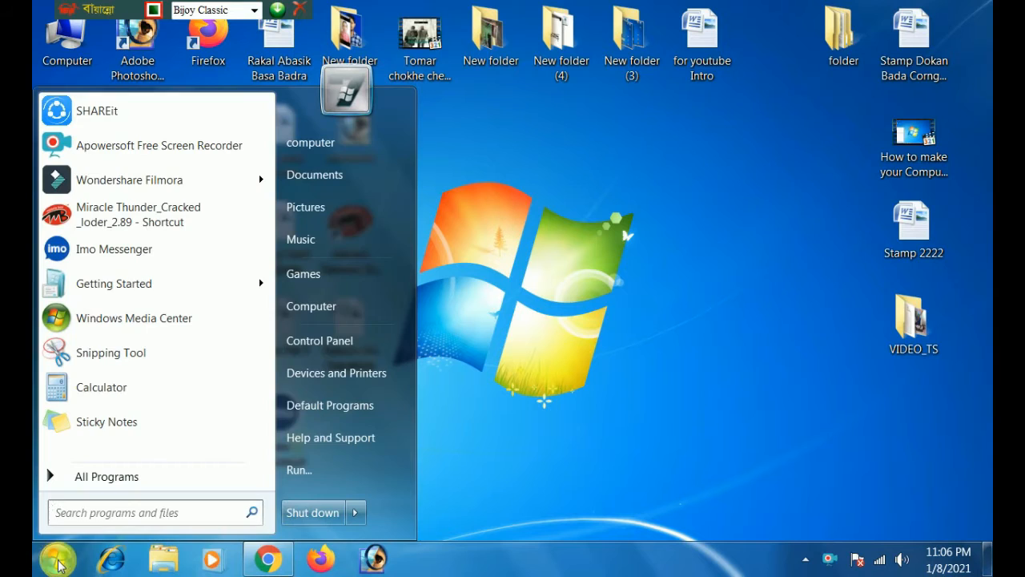
{"action": "left_click", "coordinate": [98, 513]}
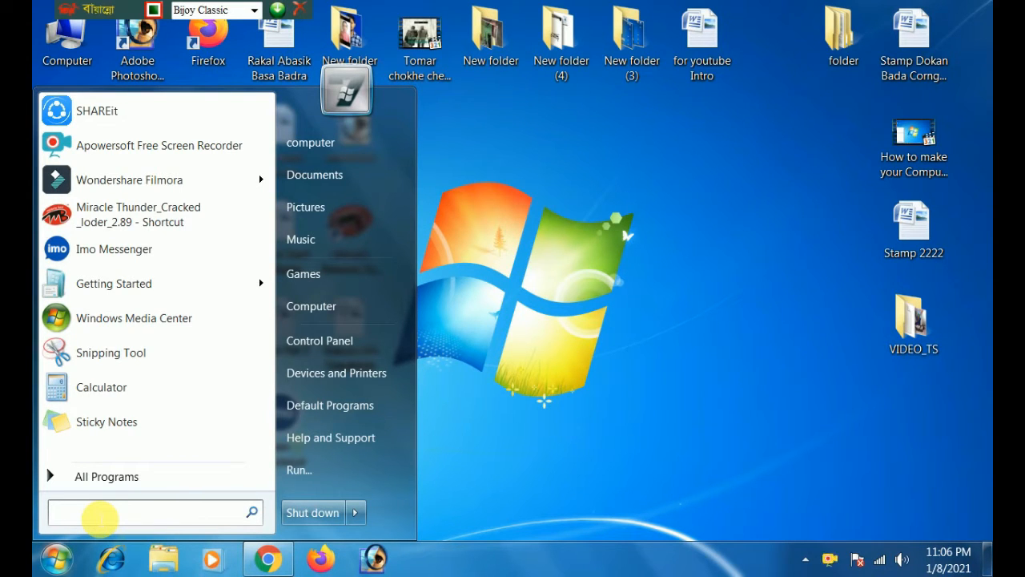
{"action": "type", "text": "o"}
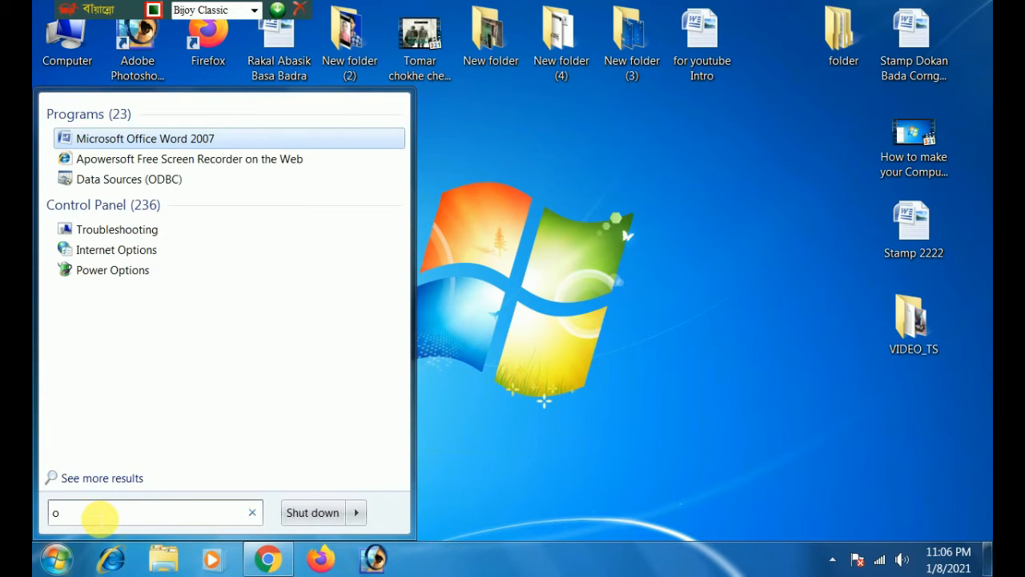
{"action": "key", "text": "BackSpace"}
{"action": "type", "text": "p"}
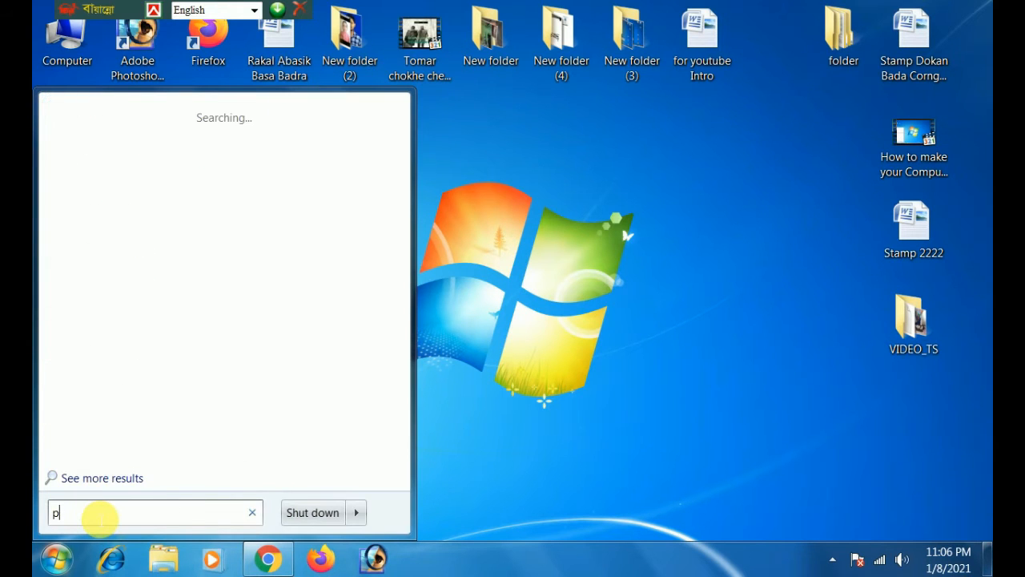
{"action": "type", "text": "ower"}
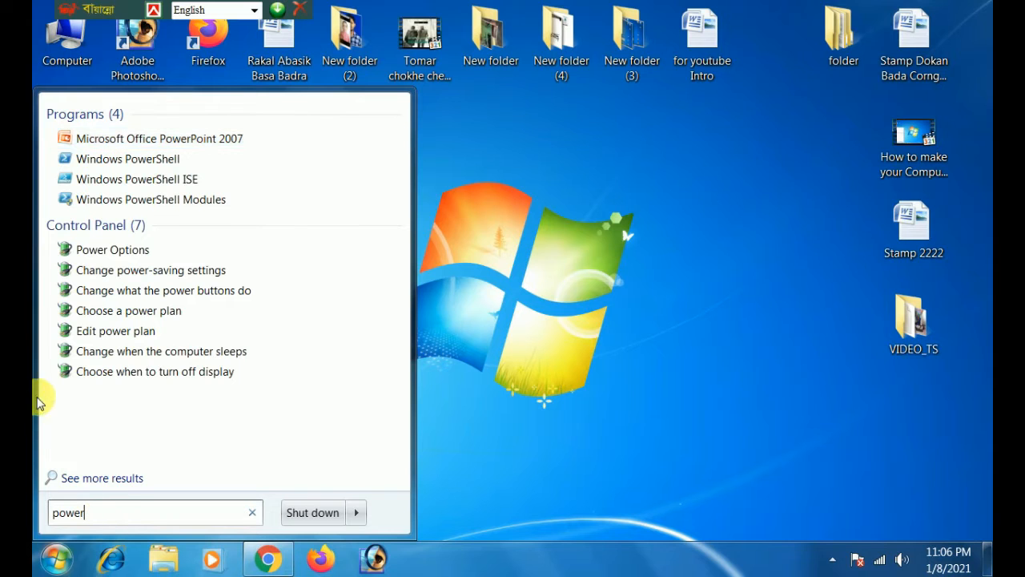
{"action": "left_click", "coordinate": [113, 253]}
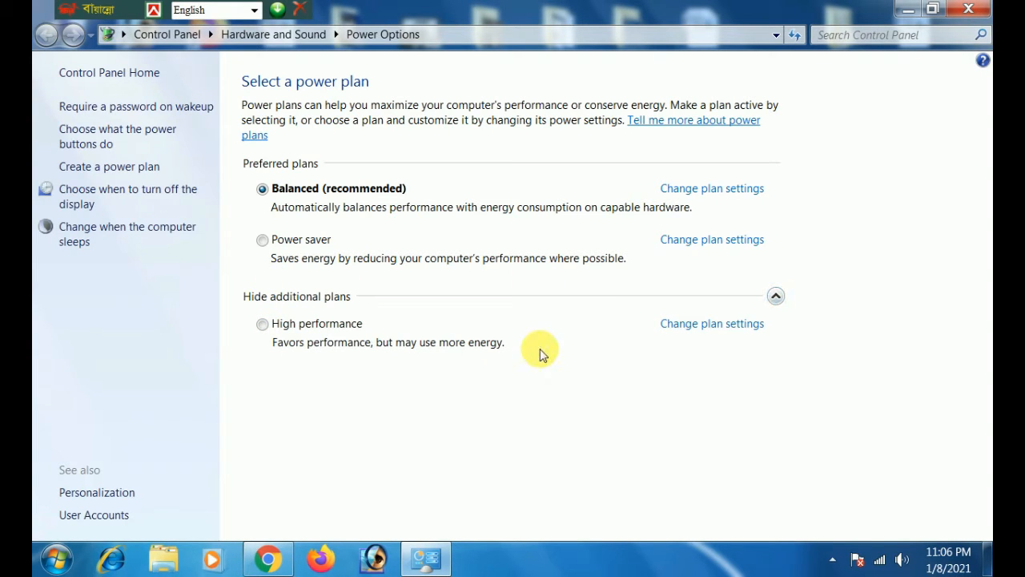
{"action": "left_click", "coordinate": [267, 327]}
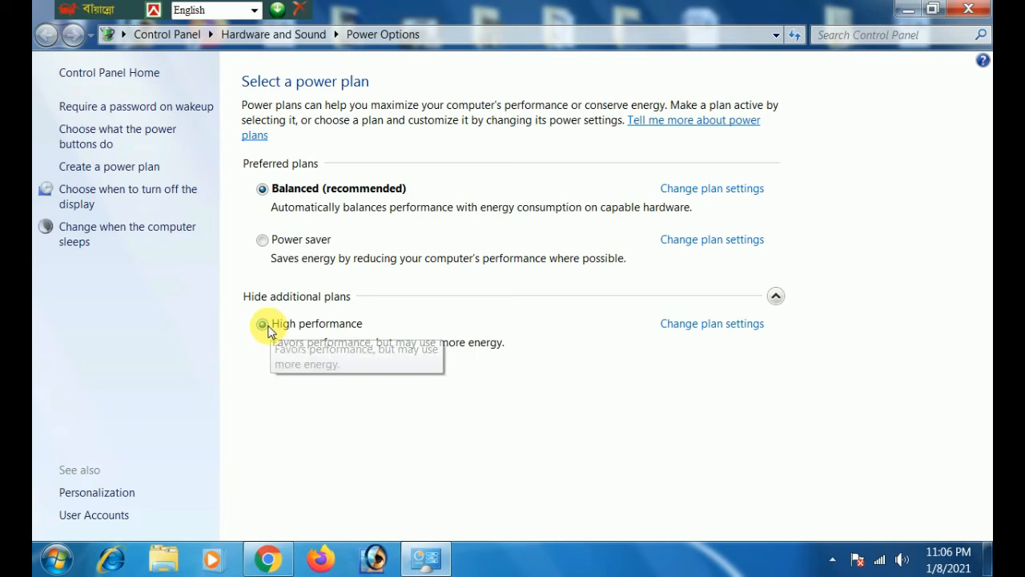
{"action": "left_click", "coordinate": [983, 9]}
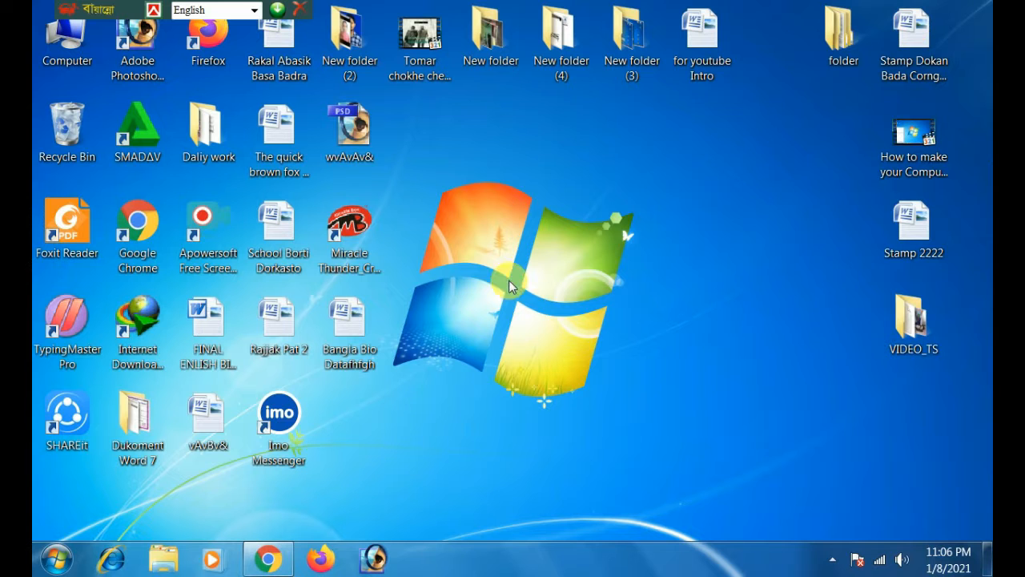
Search the computer for "service" and open the Services management console.
{"action": "left_click", "coordinate": [57, 556]}
{"action": "left_click", "coordinate": [96, 517]}
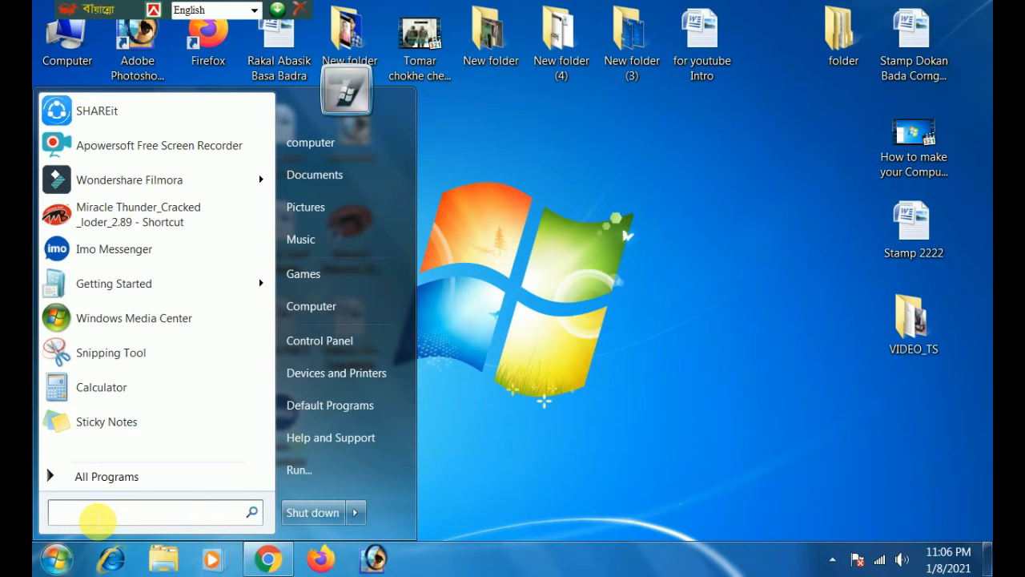
{"action": "type", "text": "service"}
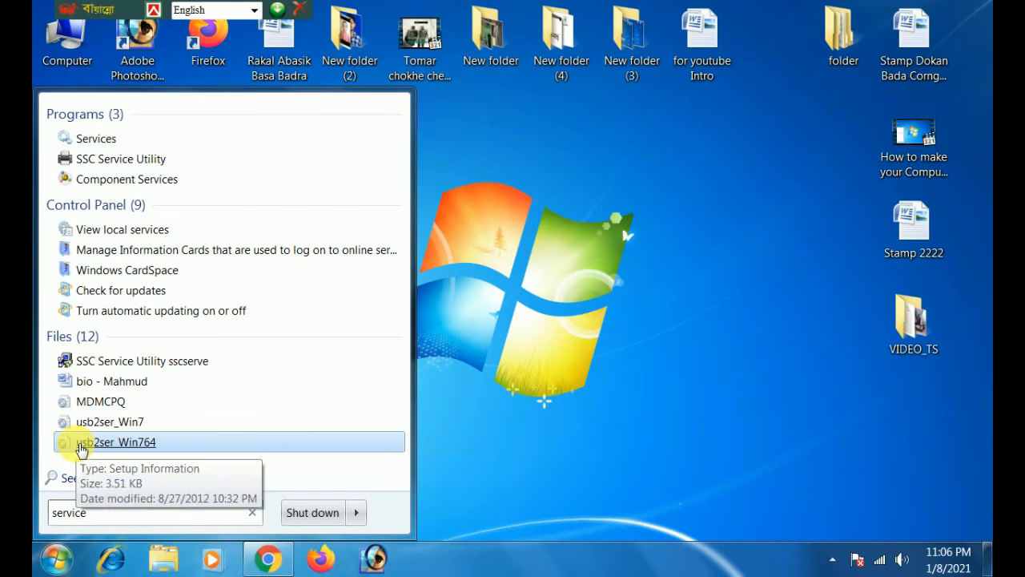
{"action": "left_click", "coordinate": [107, 144]}
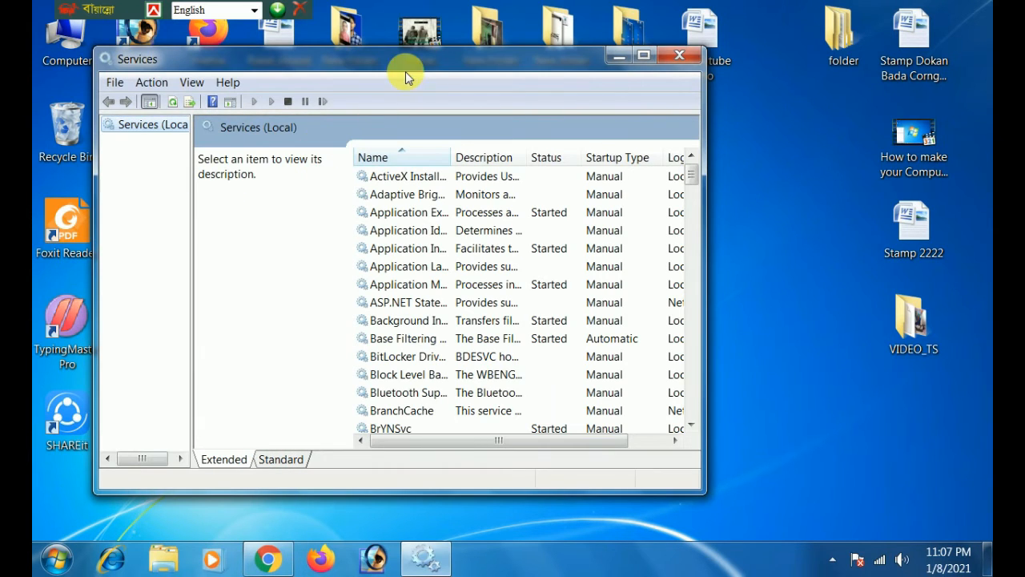
Set the Windows Update service's startup type to Disabled, apply it and close Services.
{"action": "left_click_drag", "start_coordinate": [433, 68], "coordinate": [487, 47]}
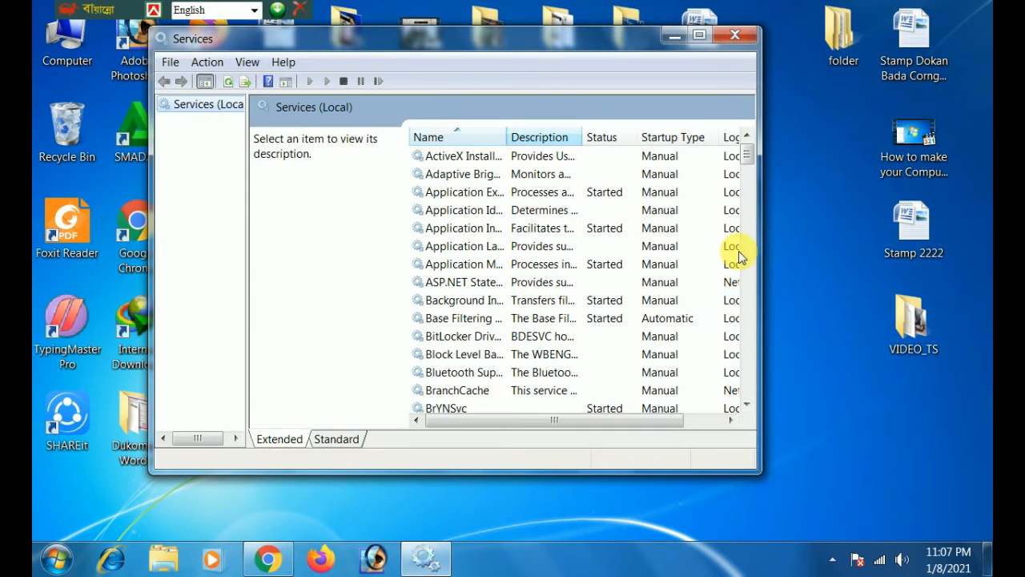
{"action": "left_click_drag", "start_coordinate": [751, 163], "coordinate": [744, 401]}
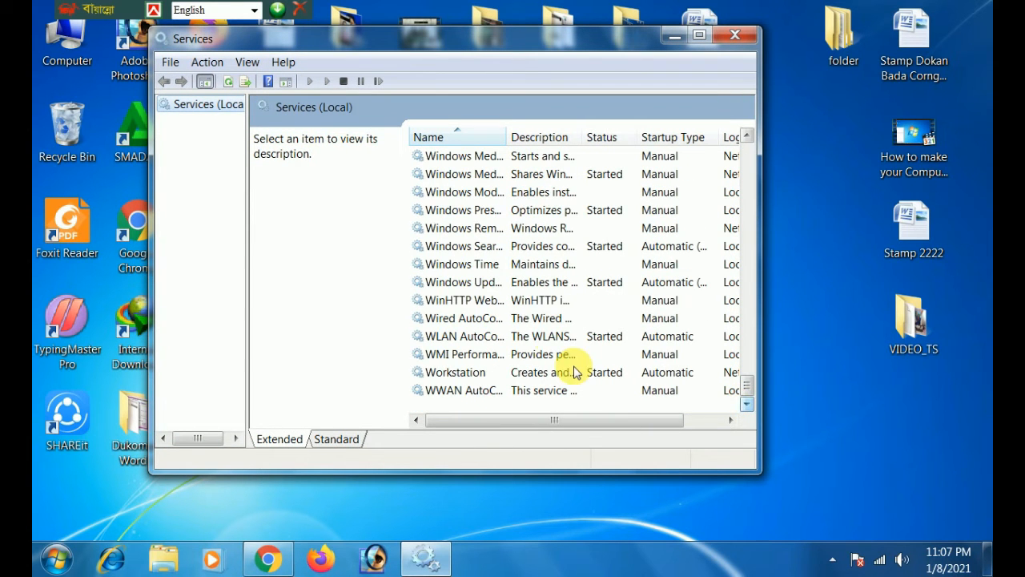
{"action": "double_click", "coordinate": [483, 288]}
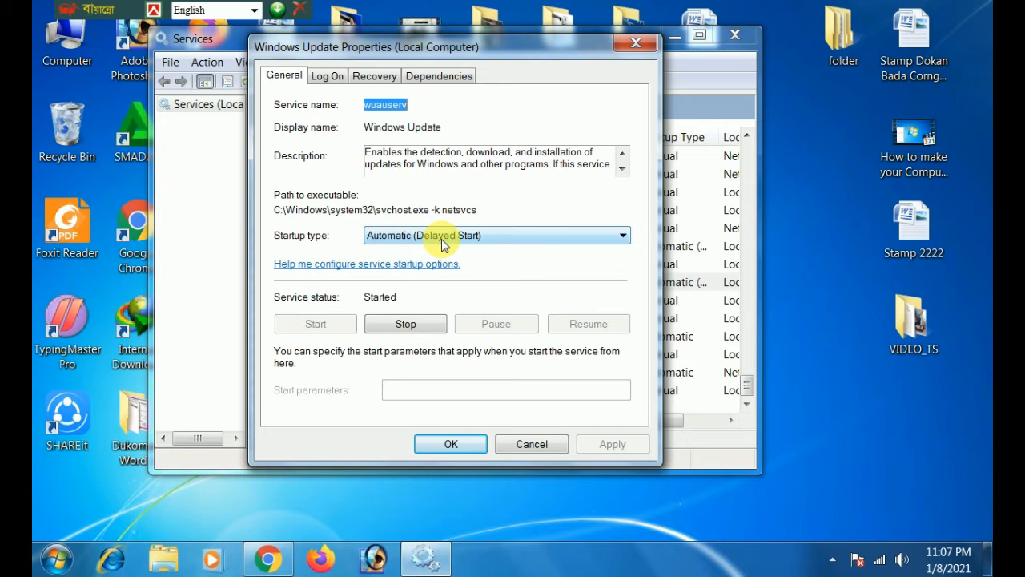
{"action": "left_click", "coordinate": [498, 237]}
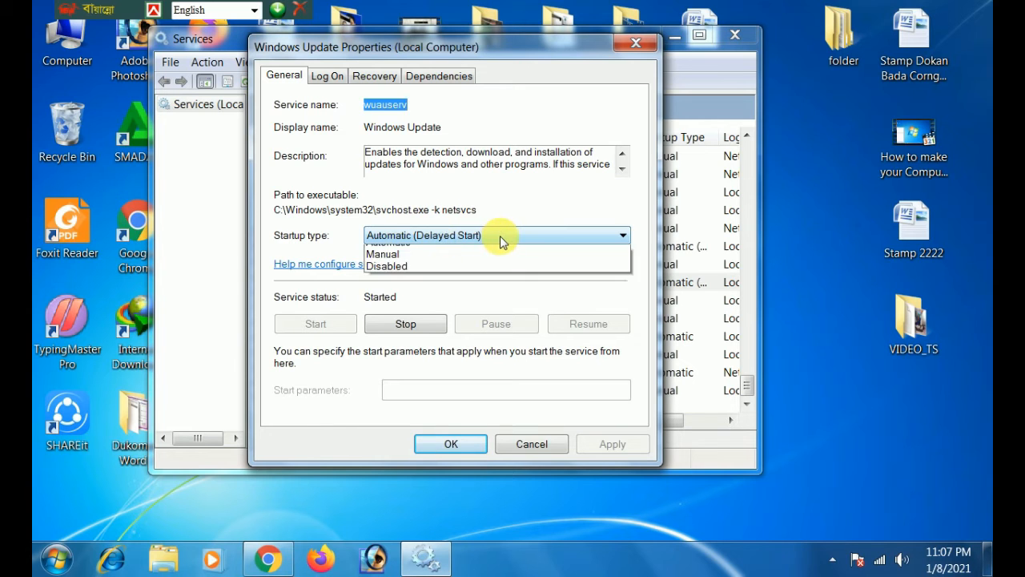
{"action": "left_click", "coordinate": [387, 287]}
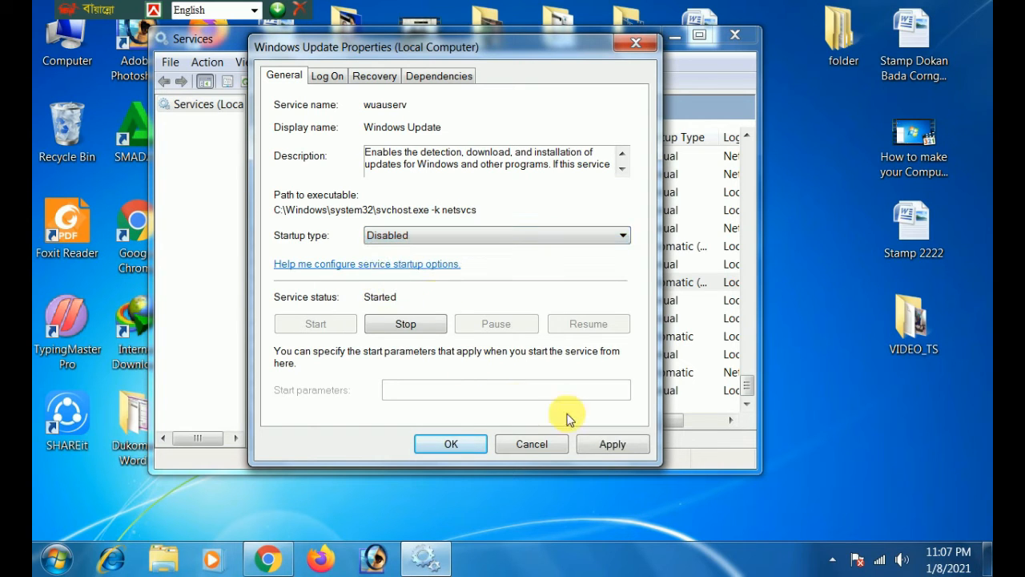
{"action": "left_click", "coordinate": [612, 444]}
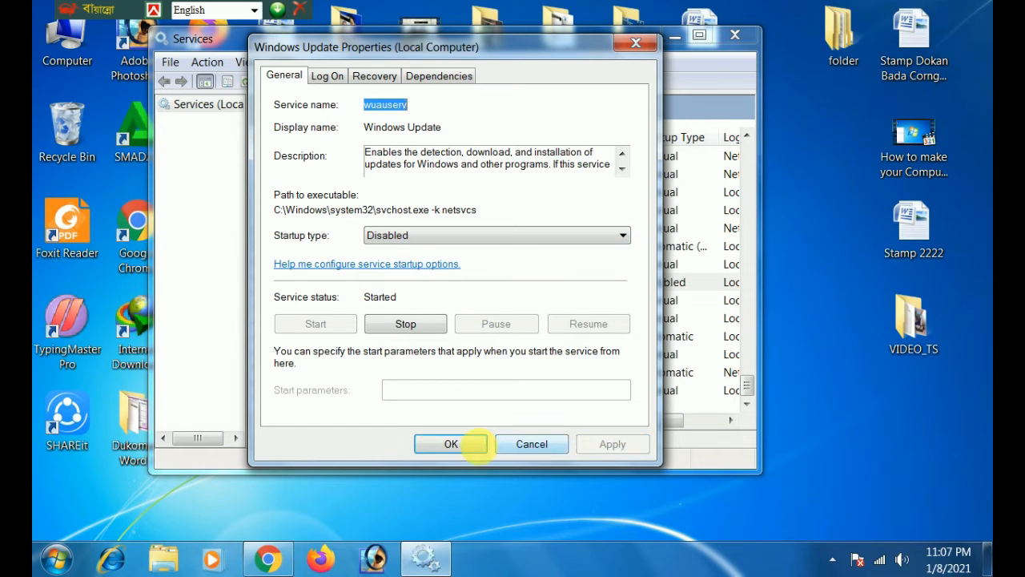
{"action": "left_click", "coordinate": [451, 444]}
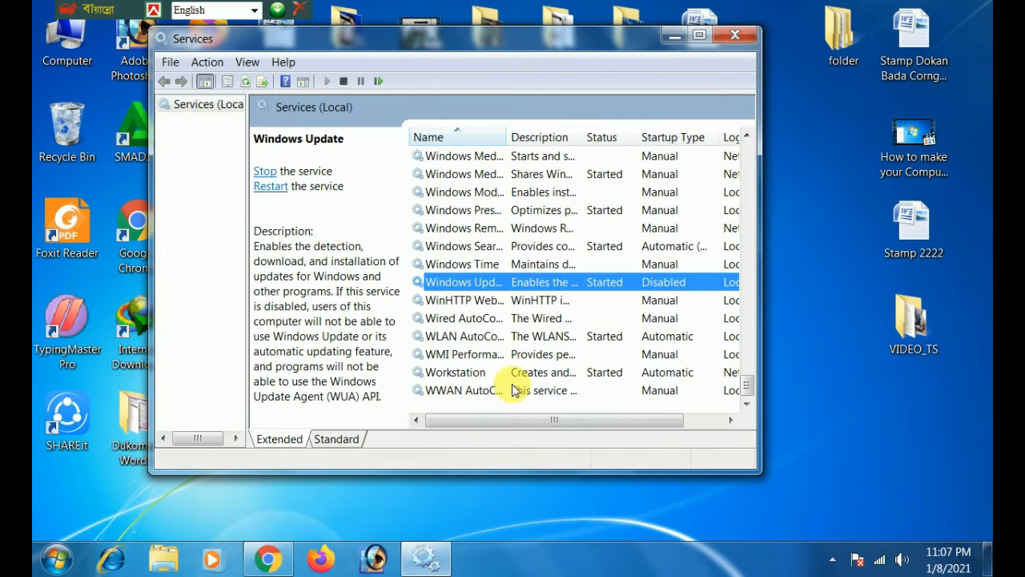
{"action": "left_click", "coordinate": [734, 35]}
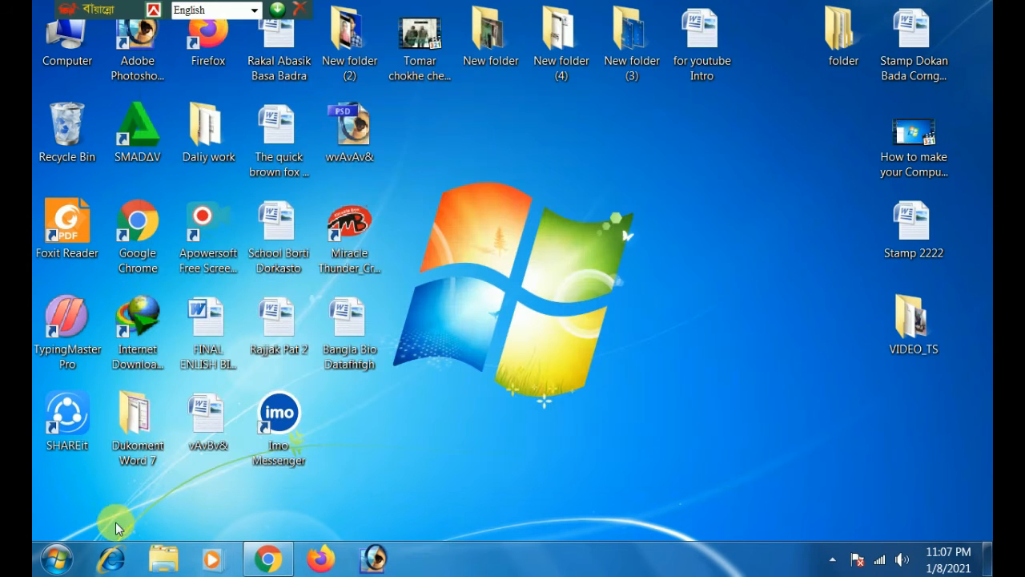
Search the computer for "msconfig" and open the System Configuration utility.
{"action": "left_click", "coordinate": [69, 560]}
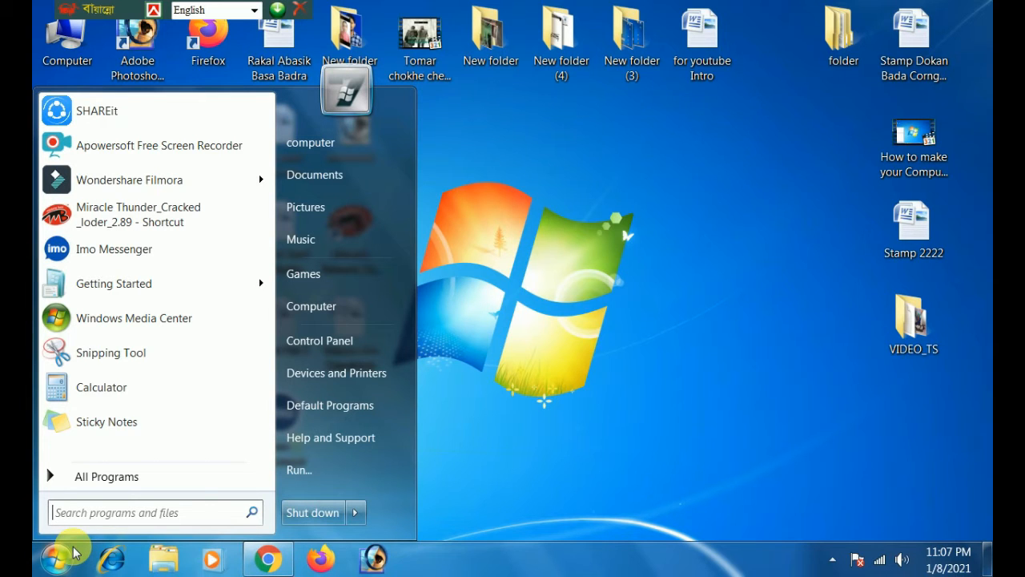
{"action": "left_click", "coordinate": [83, 512]}
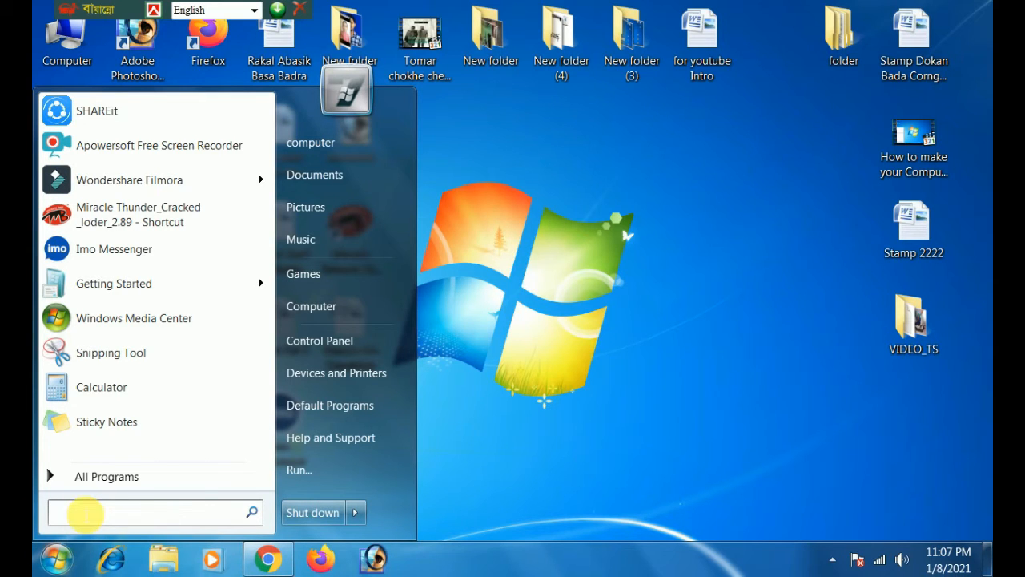
{"action": "type", "text": "msco"}
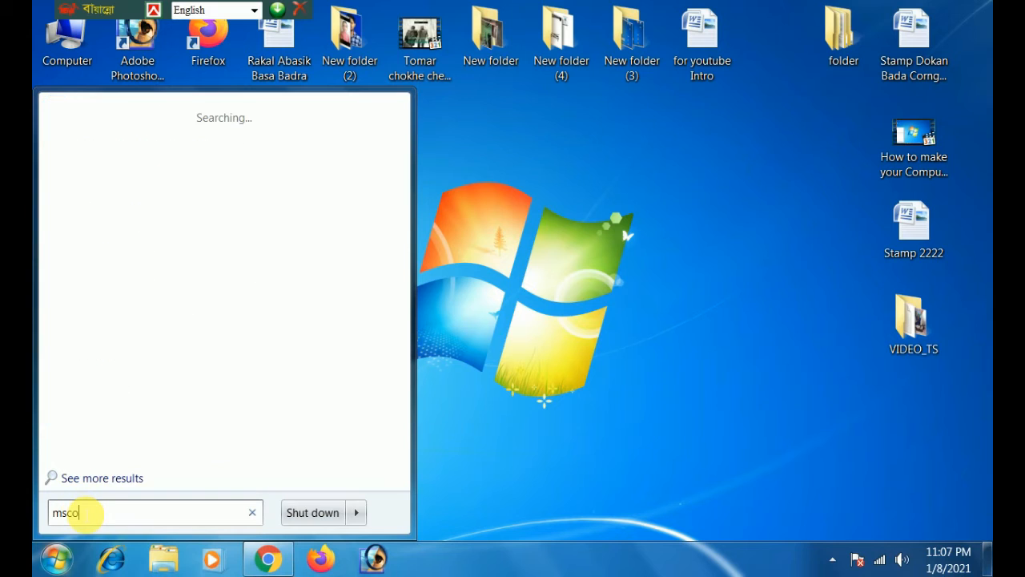
{"action": "type", "text": "nfig"}
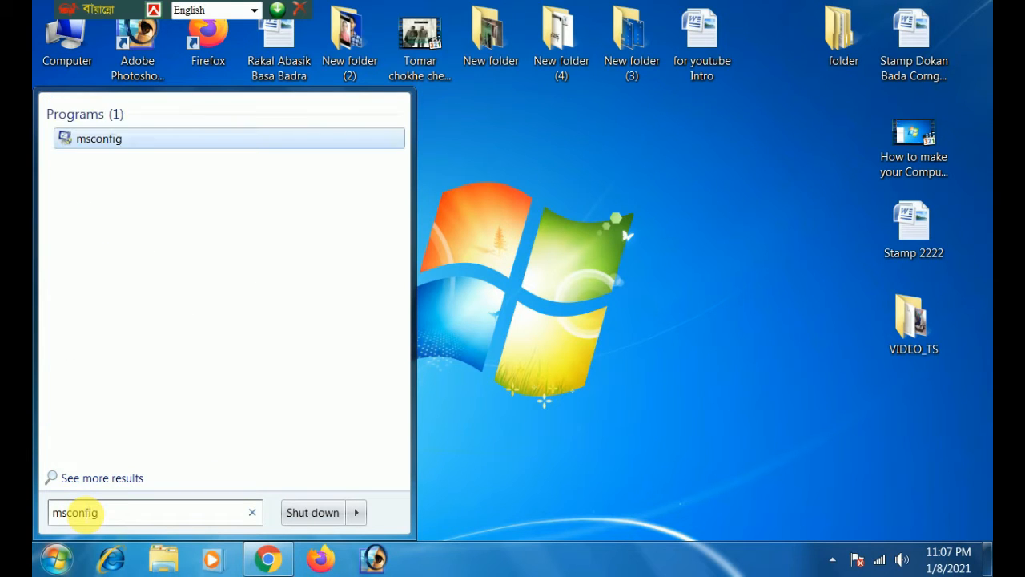
{"action": "left_click", "coordinate": [108, 138]}
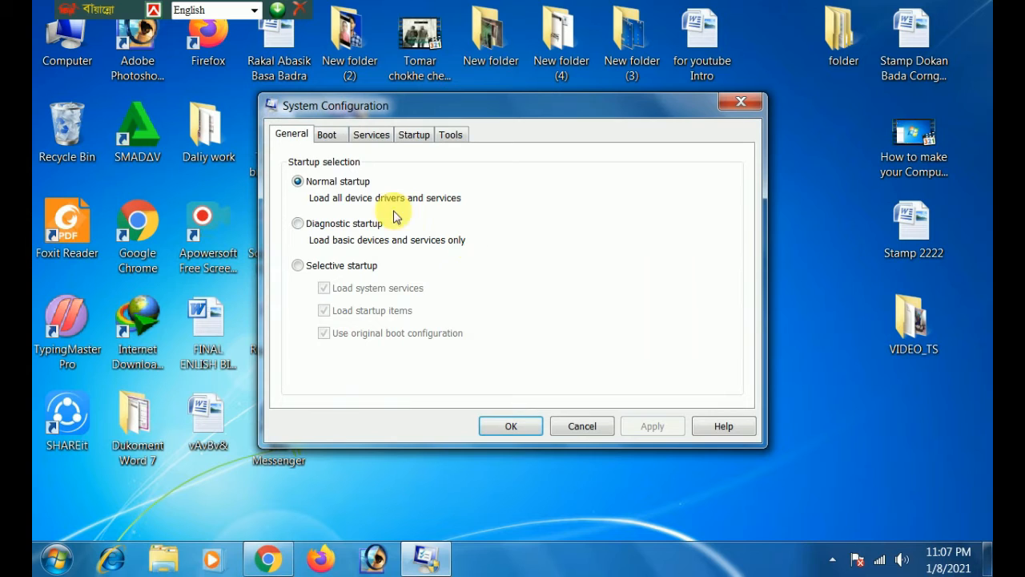
Set the boot timeout of the Windows 7 installation to 10 seconds in the boot settings.
{"action": "left_click", "coordinate": [327, 138]}
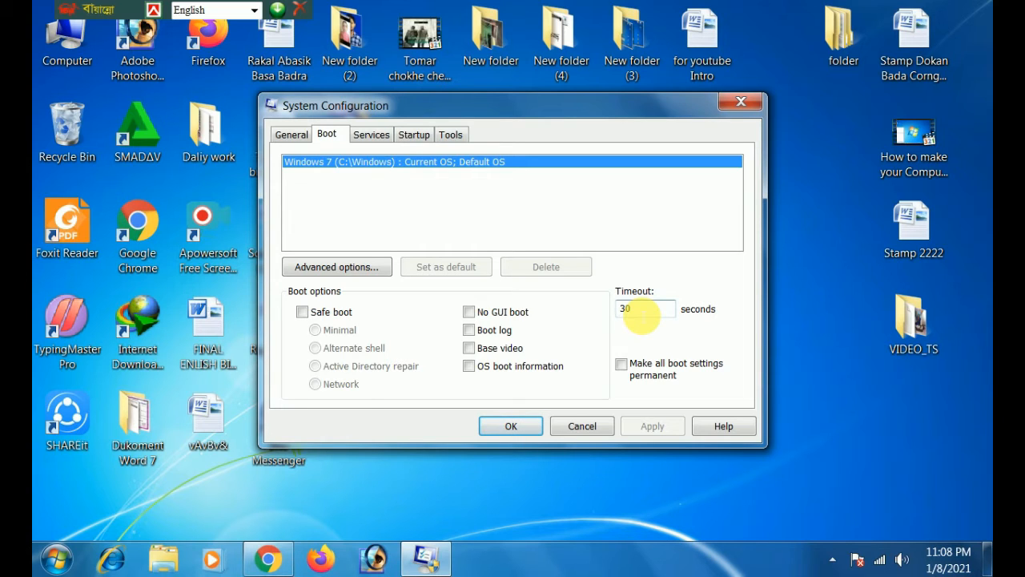
{"action": "left_click_drag", "start_coordinate": [641, 316], "coordinate": [607, 316]}
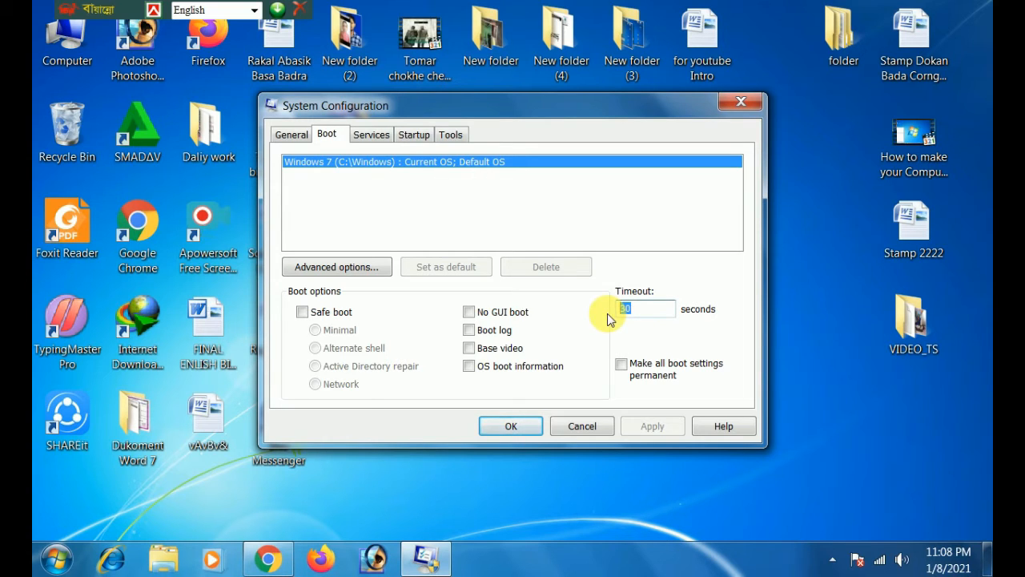
{"action": "type", "text": "10"}
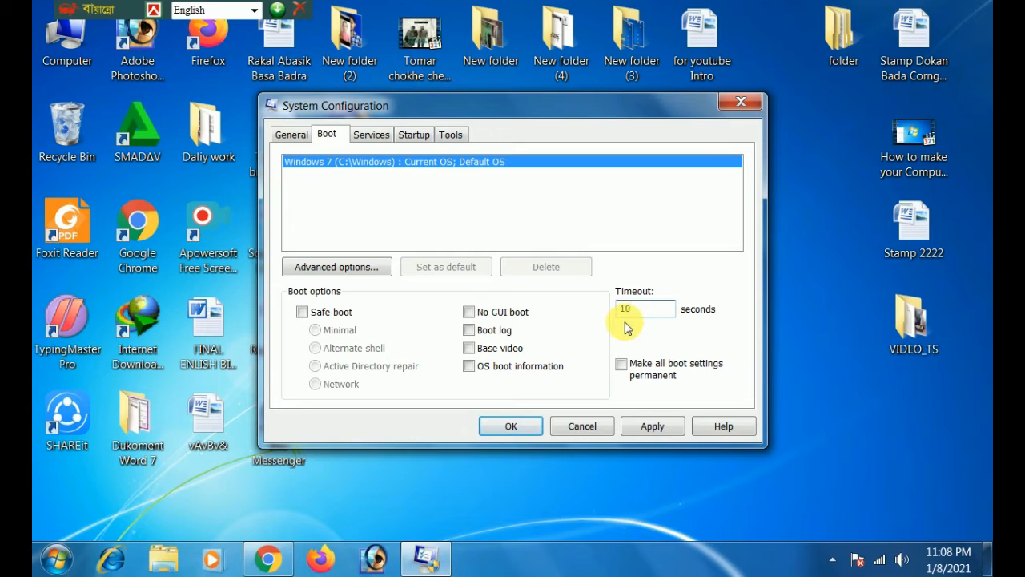
Look through the startup items, then apply the System Configuration changes and exit without restarting the computer.
{"action": "left_click", "coordinate": [414, 136]}
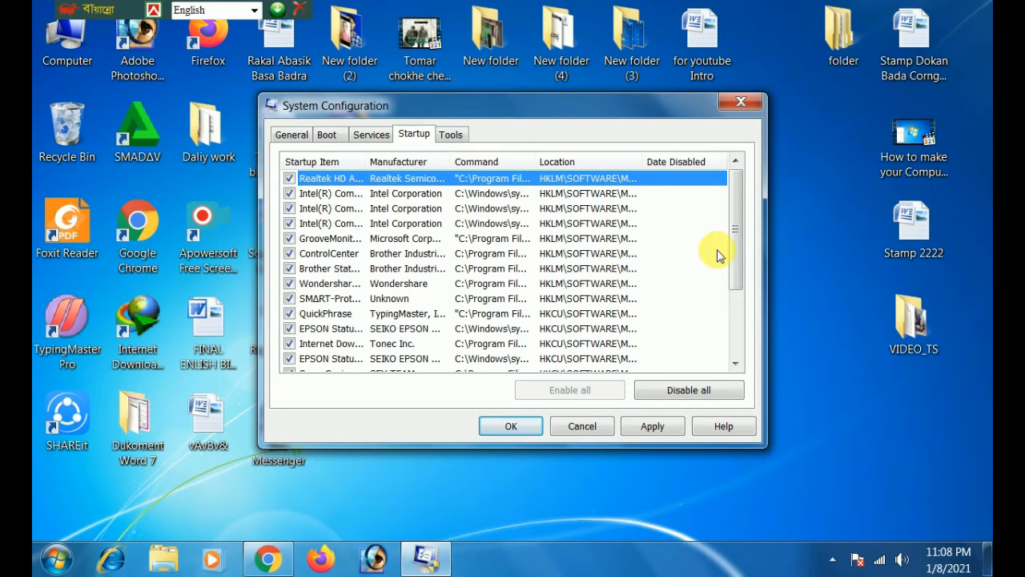
{"action": "mouse_move", "coordinate": [736, 253]}
{"action": "left_mouse_down"}
{"action": "mouse_move", "coordinate": [737, 329]}
{"action": "mouse_move", "coordinate": [744, 252]}
{"action": "left_mouse_up"}
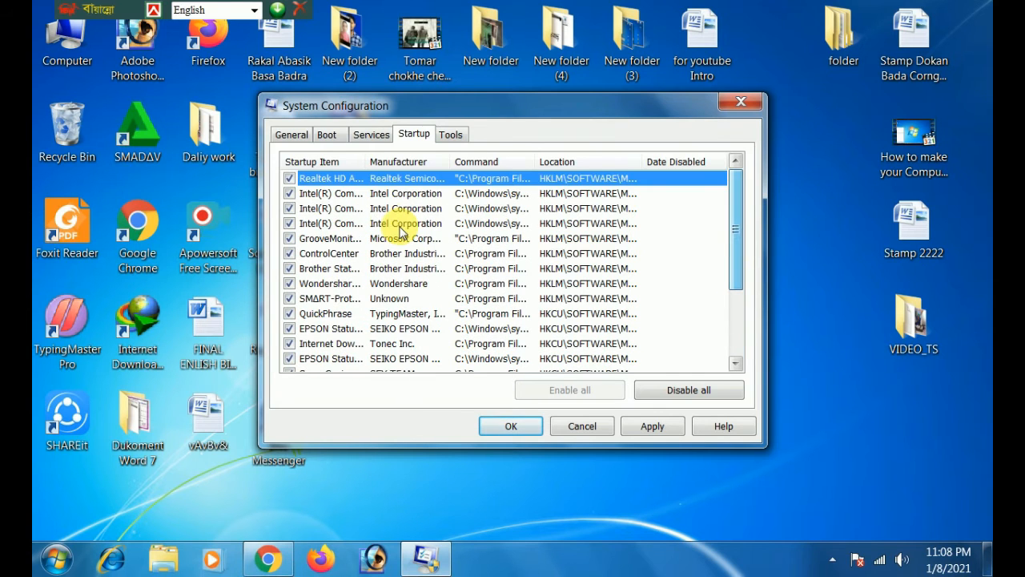
{"action": "left_click", "coordinate": [653, 426]}
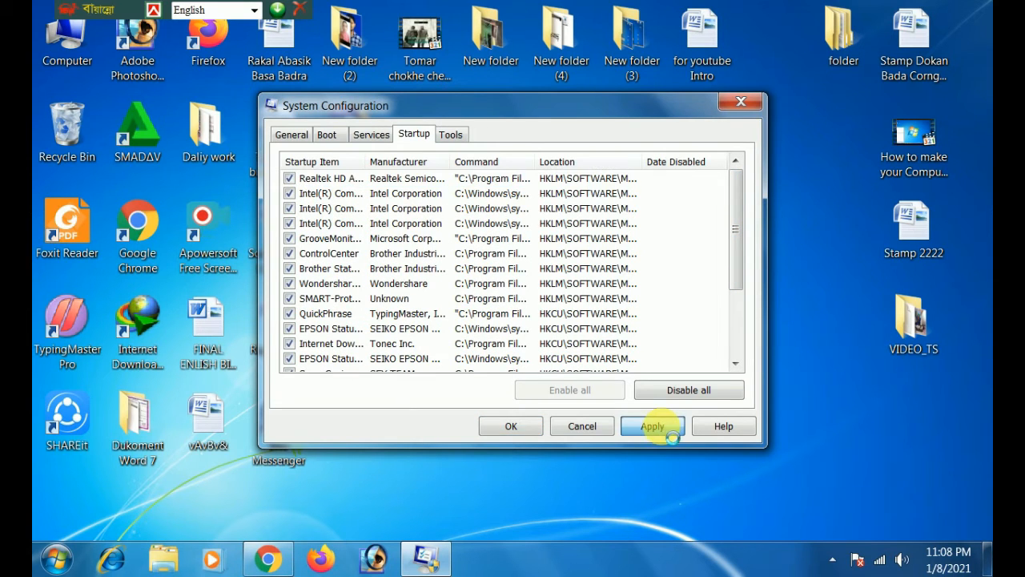
{"action": "left_click", "coordinate": [512, 427]}
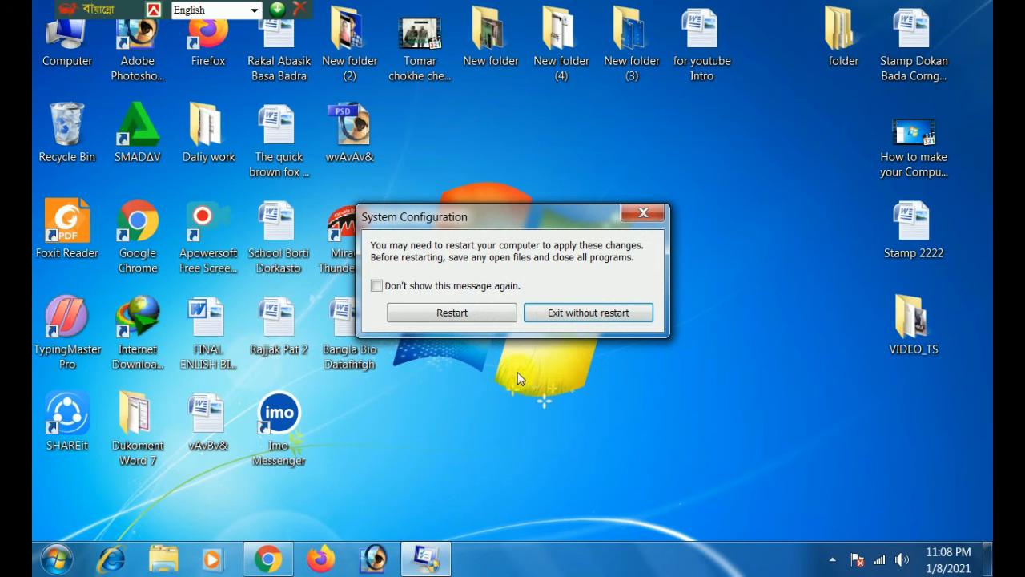
{"action": "left_click", "coordinate": [575, 316]}
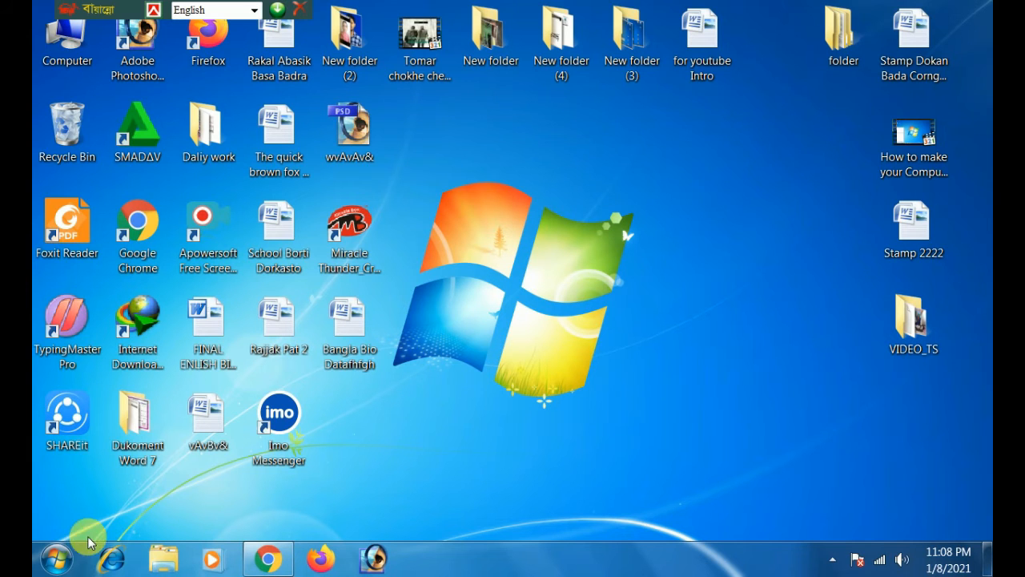
Search the computer for "regedit" and open the Registry Editor.
{"action": "left_click", "coordinate": [56, 554]}
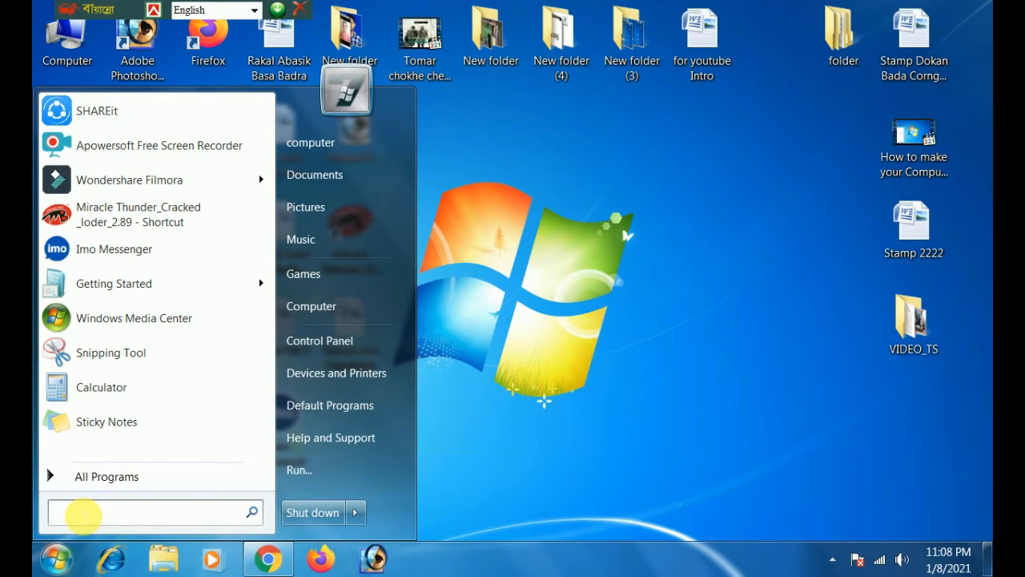
{"action": "type", "text": "re"}
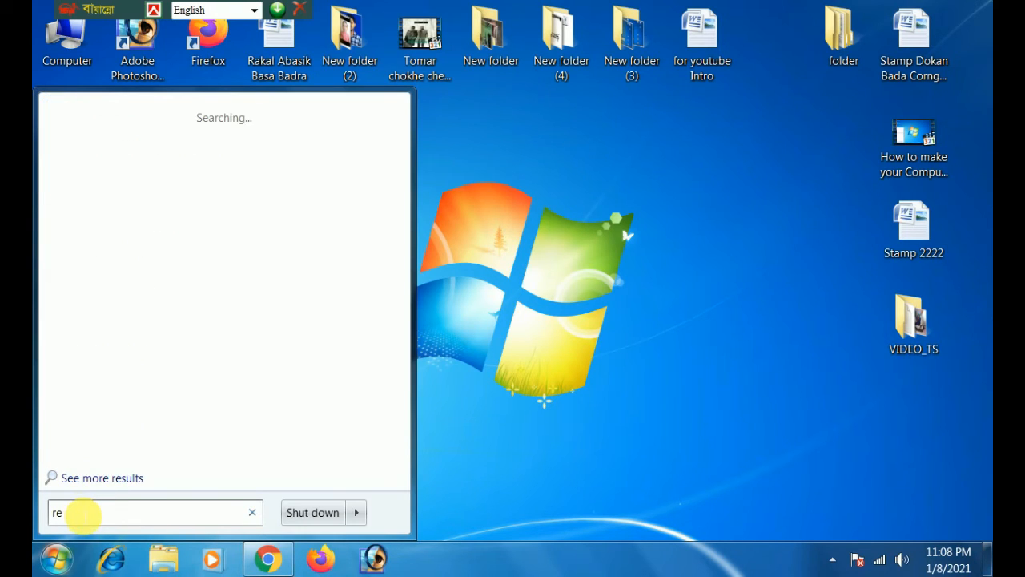
{"action": "type", "text": "gedit"}
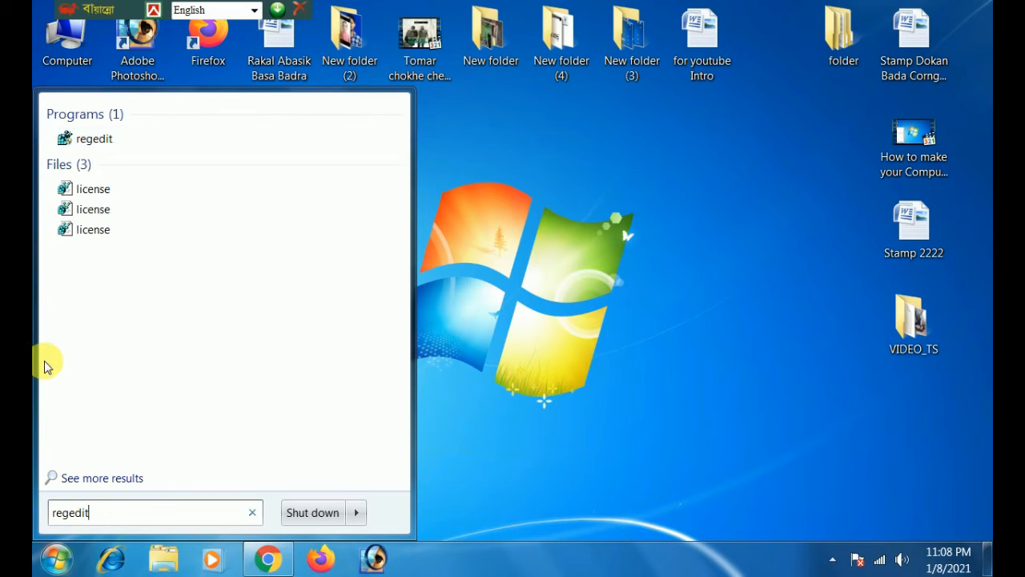
{"action": "left_click", "coordinate": [101, 142]}
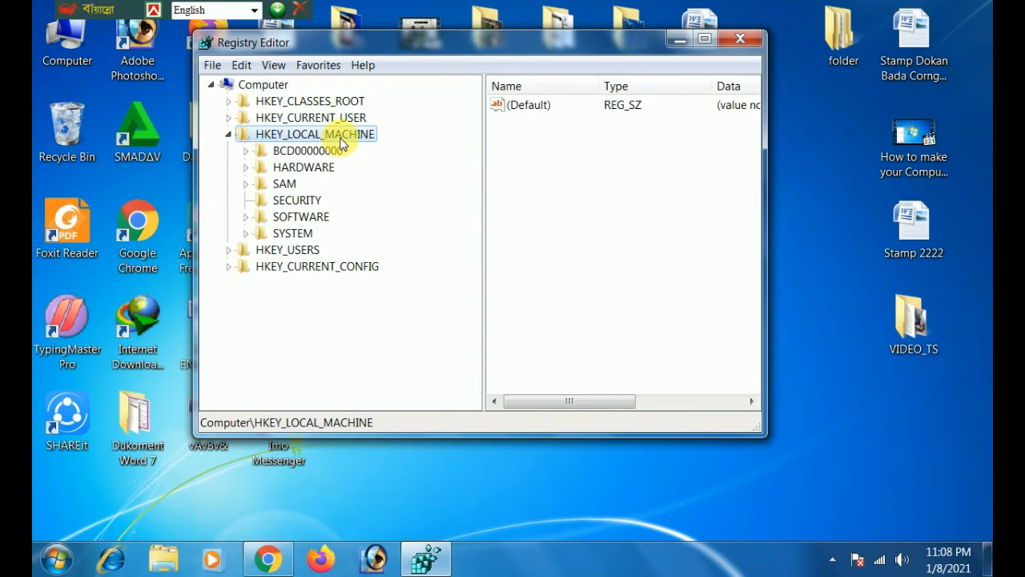
Open the registry key HKEY_LOCAL_MACHINE\SYSTEM\CurrentControlSet\Control\Session Manager\Memory Management\PrefetchParameters.
{"action": "double_click", "coordinate": [292, 233]}
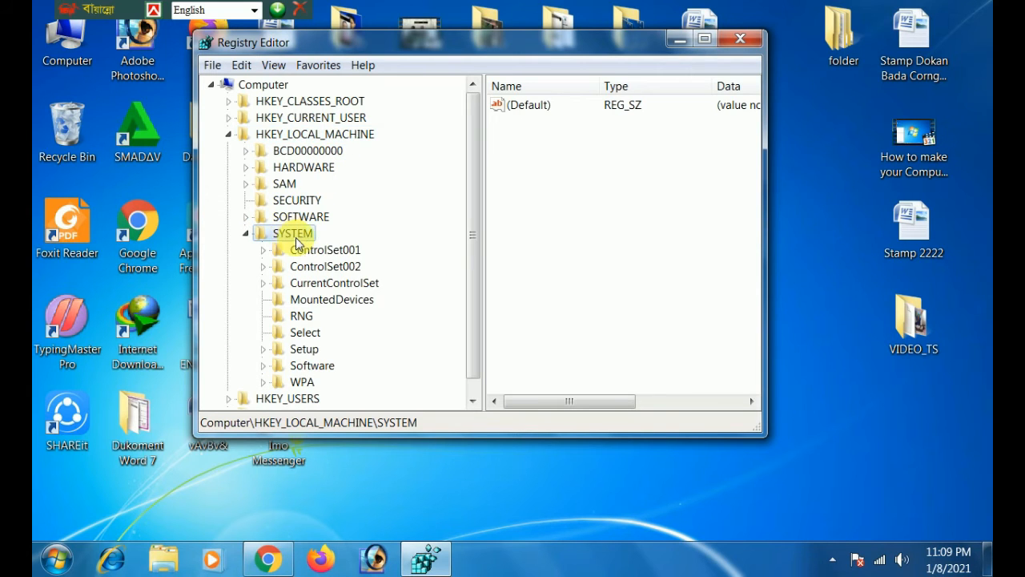
{"action": "double_click", "coordinate": [333, 288]}
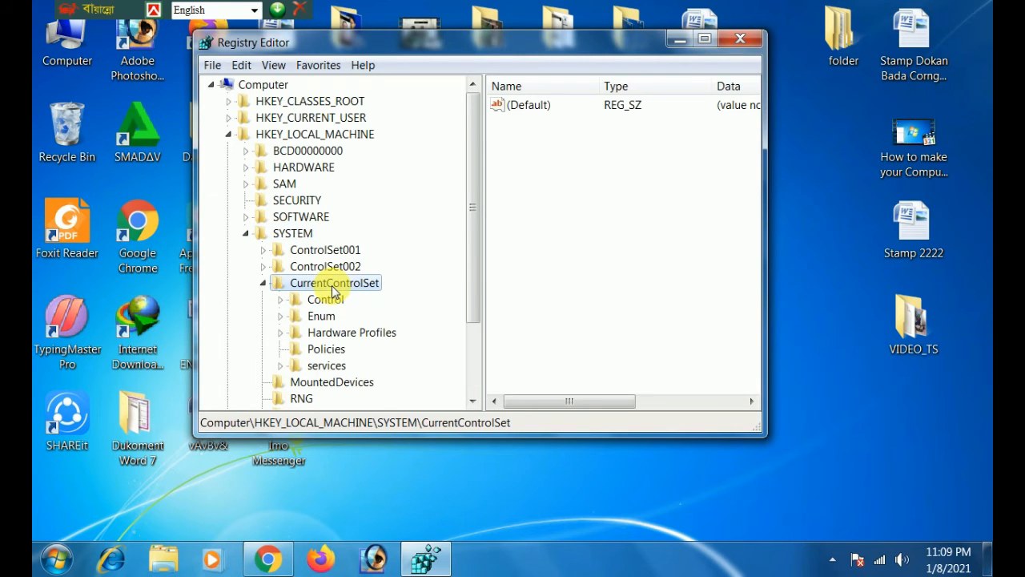
{"action": "double_click", "coordinate": [333, 303]}
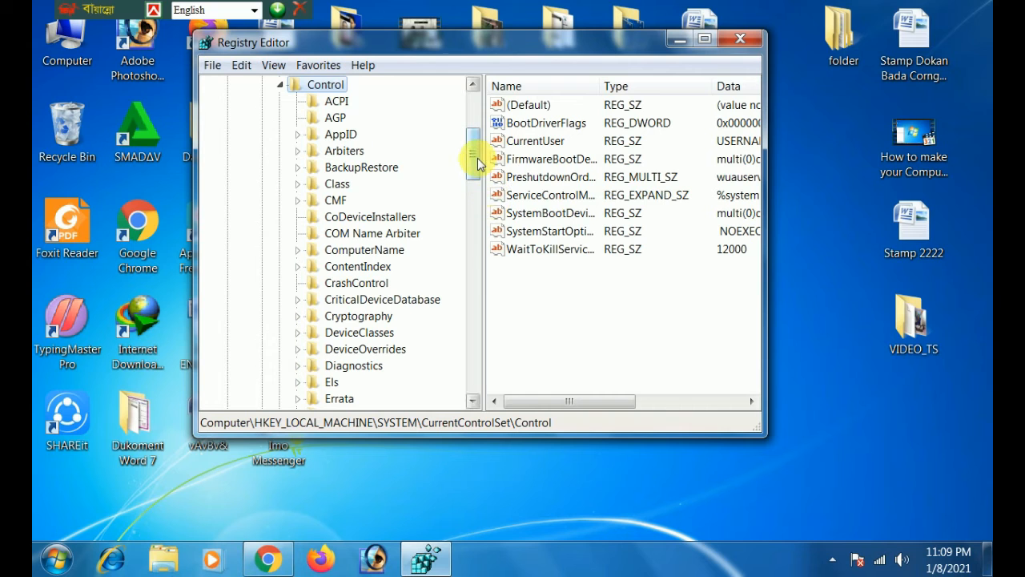
{"action": "left_click_drag", "start_coordinate": [477, 163], "coordinate": [473, 292]}
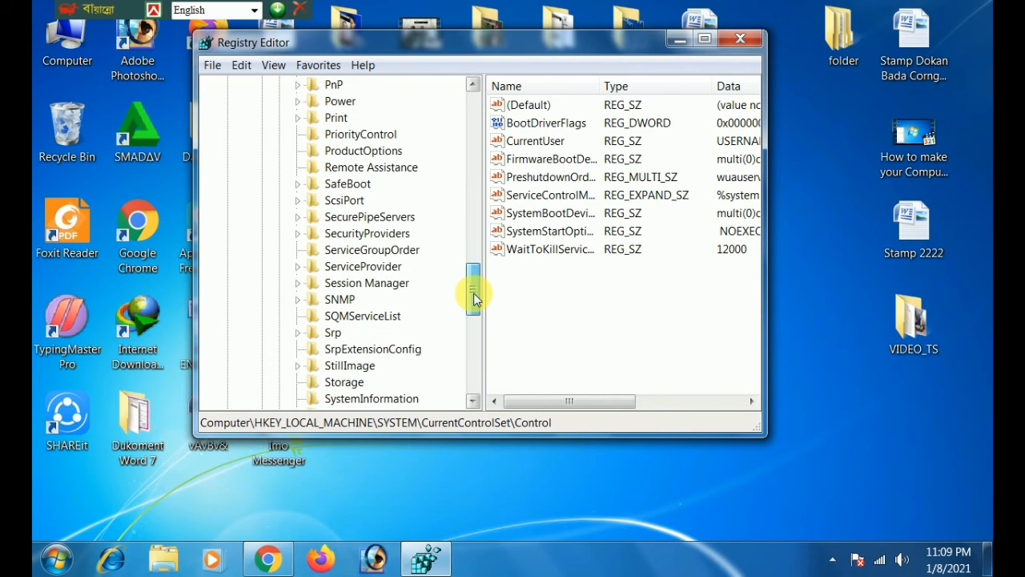
{"action": "double_click", "coordinate": [347, 284]}
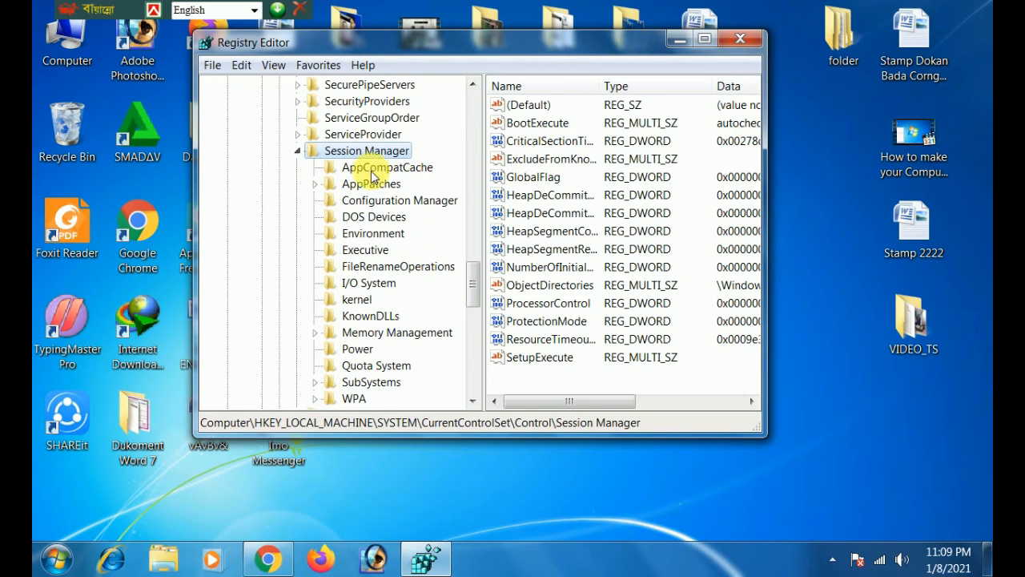
{"action": "double_click", "coordinate": [381, 335]}
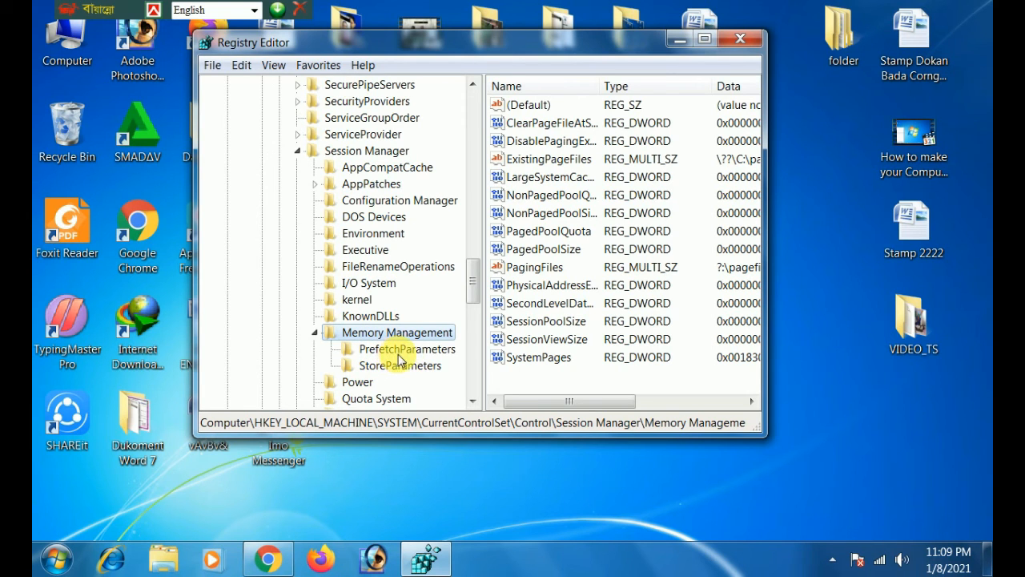
{"action": "left_click", "coordinate": [407, 350]}
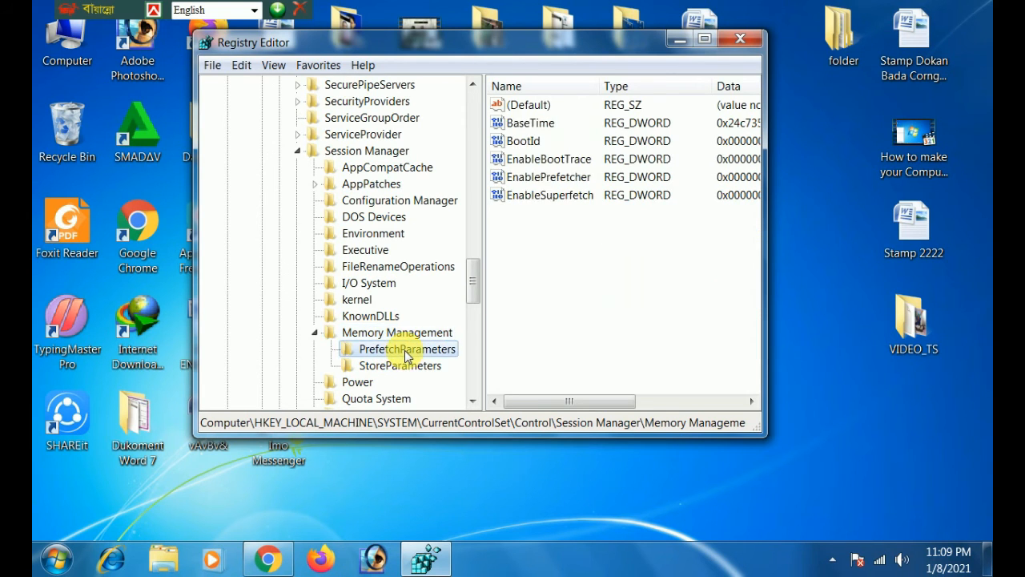
Set the EnableSuperfetch DWORD value in PrefetchParameters to 0, with the hexadecimal base.
{"action": "double_click", "coordinate": [566, 202]}
{"action": "type", "text": "3"}
{"action": "left_click_drag", "start_coordinate": [299, 221], "coordinate": [254, 223]}
{"action": "type", "text": "0"}
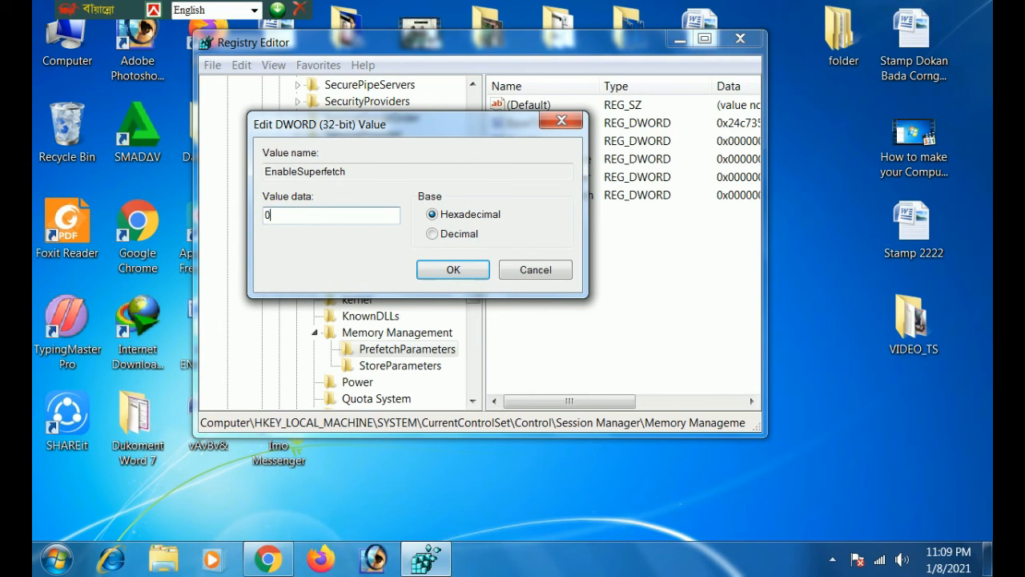
{"action": "left_click", "coordinate": [463, 270]}
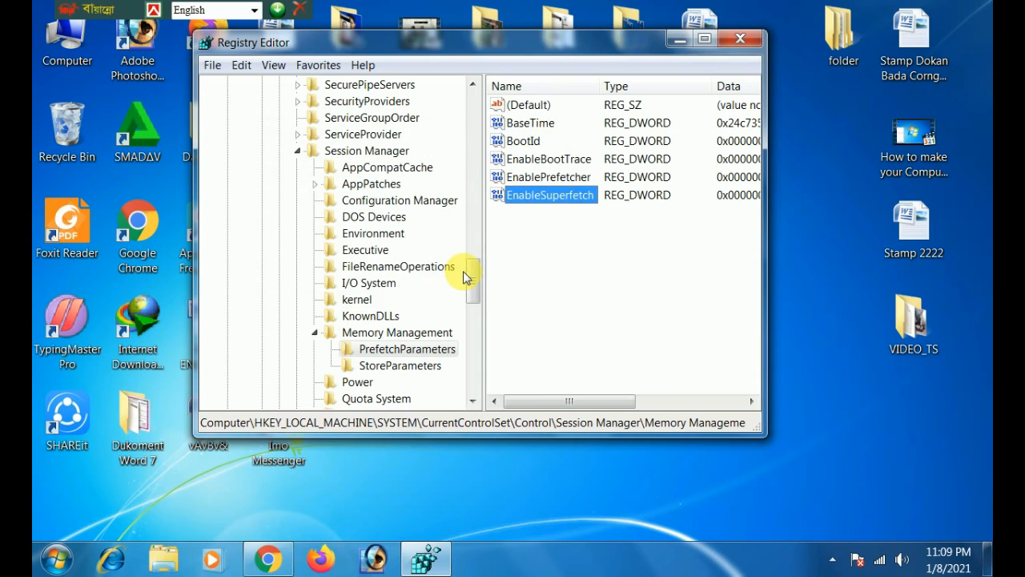
Close the Registry Editor and refresh the desktop.
{"action": "left_click", "coordinate": [742, 40]}
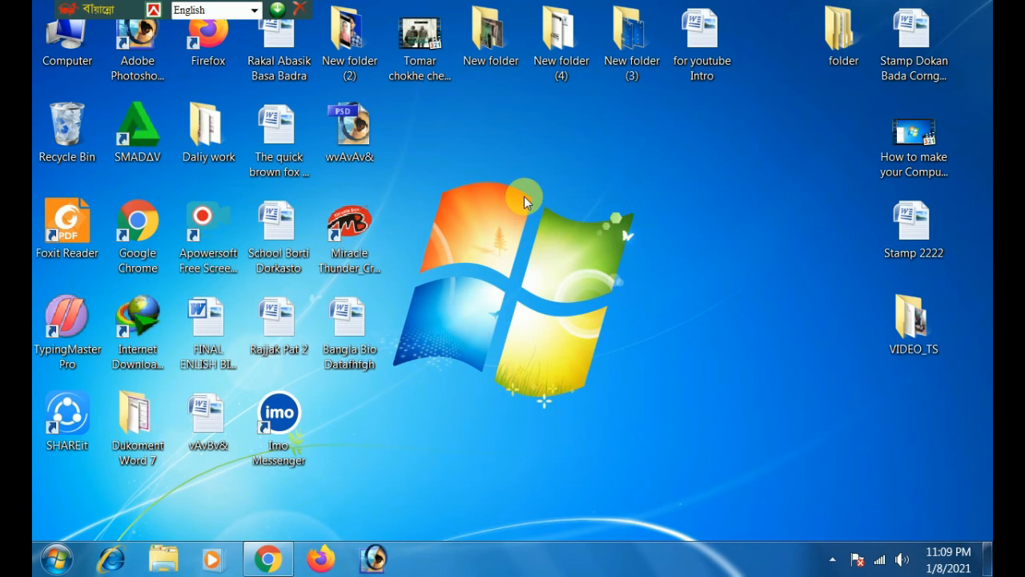
{"action": "right_click", "coordinate": [562, 242]}
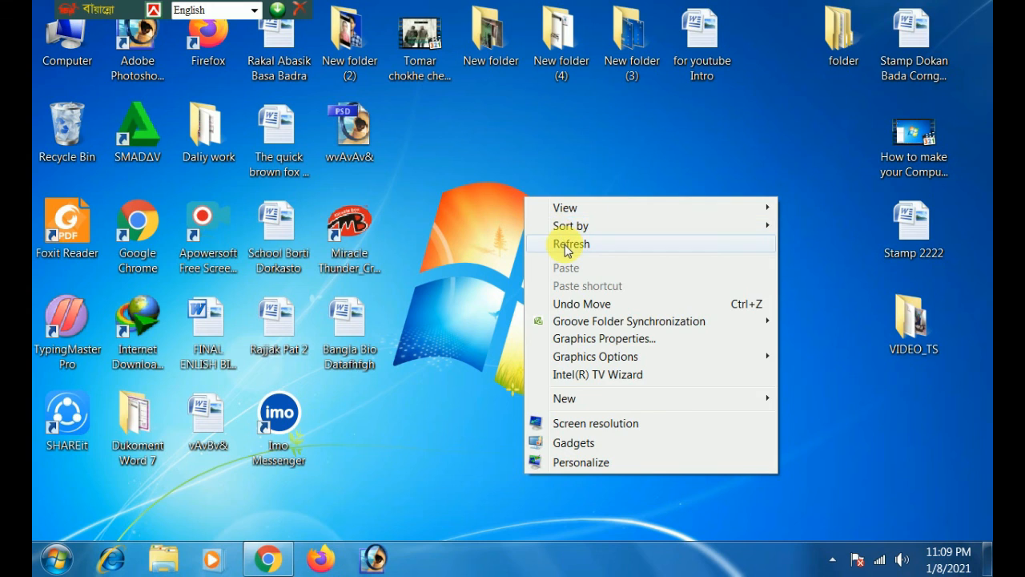
{"action": "left_click", "coordinate": [565, 244]}
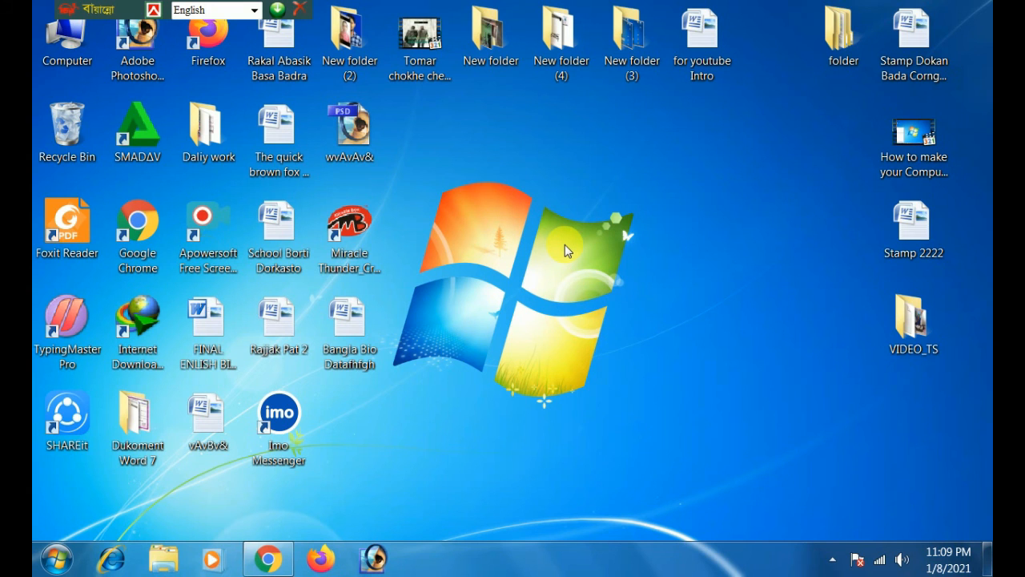